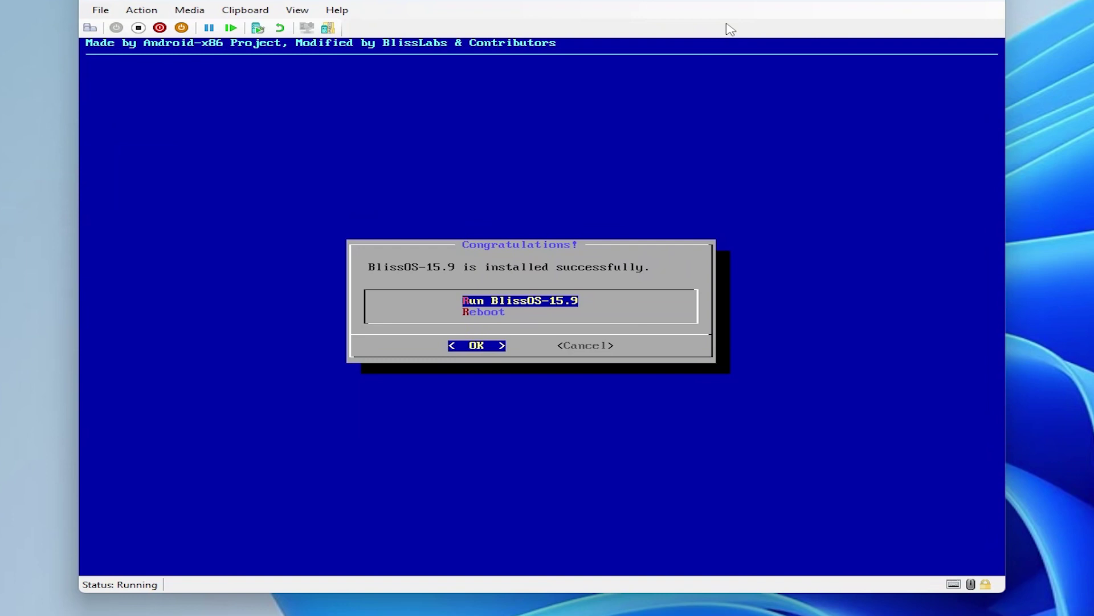
Launch BlissOS-15.9 and boot its first GRUB entry, which stalls at the text console.
{"action": "key", "text": "Return"}
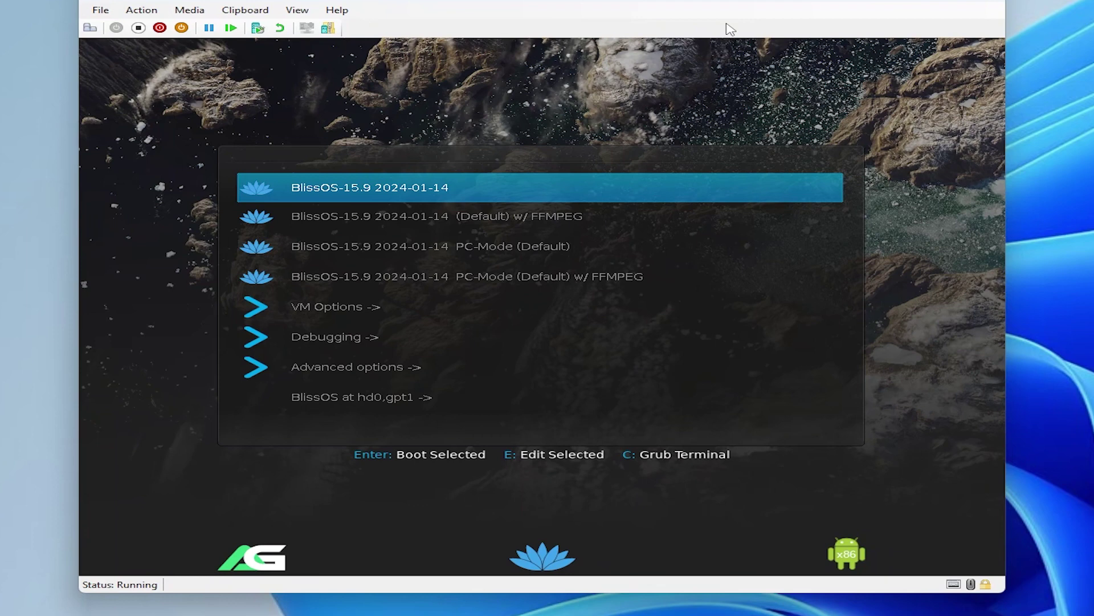
{"action": "key", "text": "Return"}
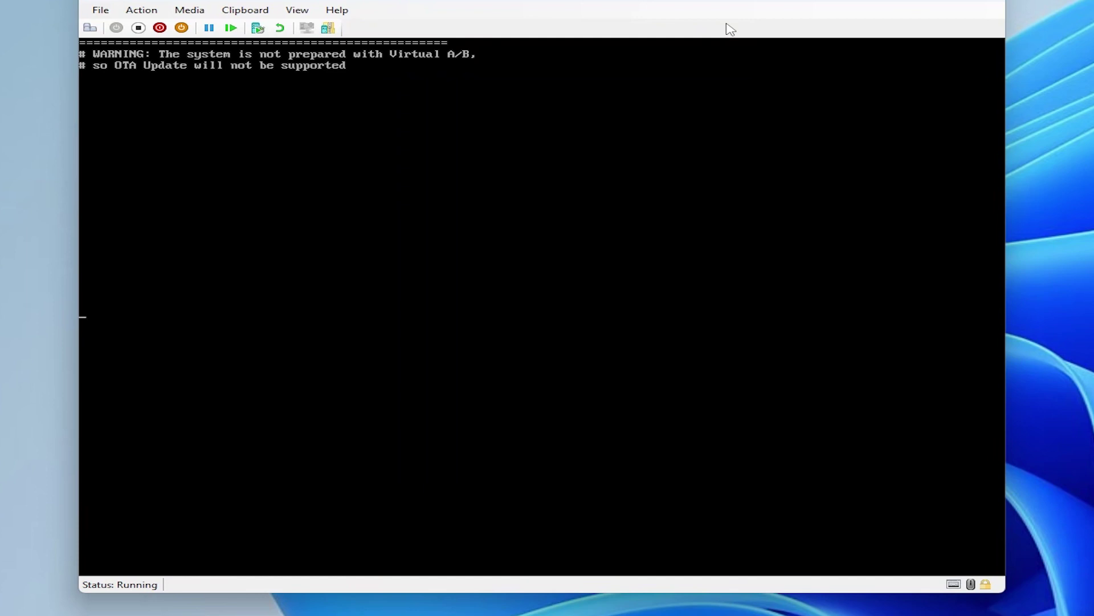
Reset the VM and boot the first entry once with ' nomodeset' appended after $@.
{"action": "left_click", "coordinate": [231, 28]}
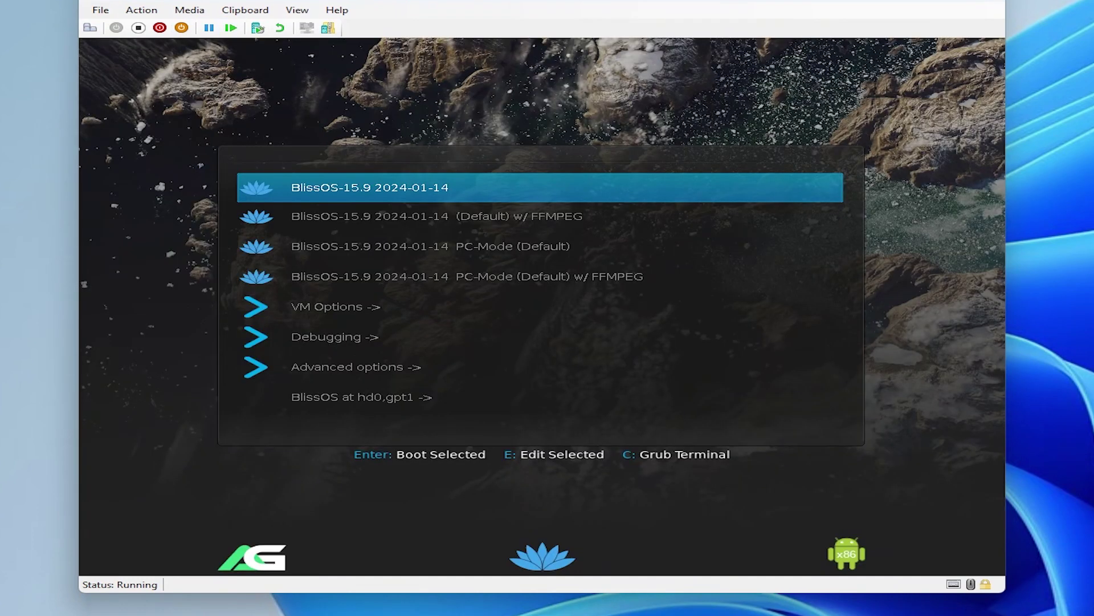
{"action": "key", "text": "e"}
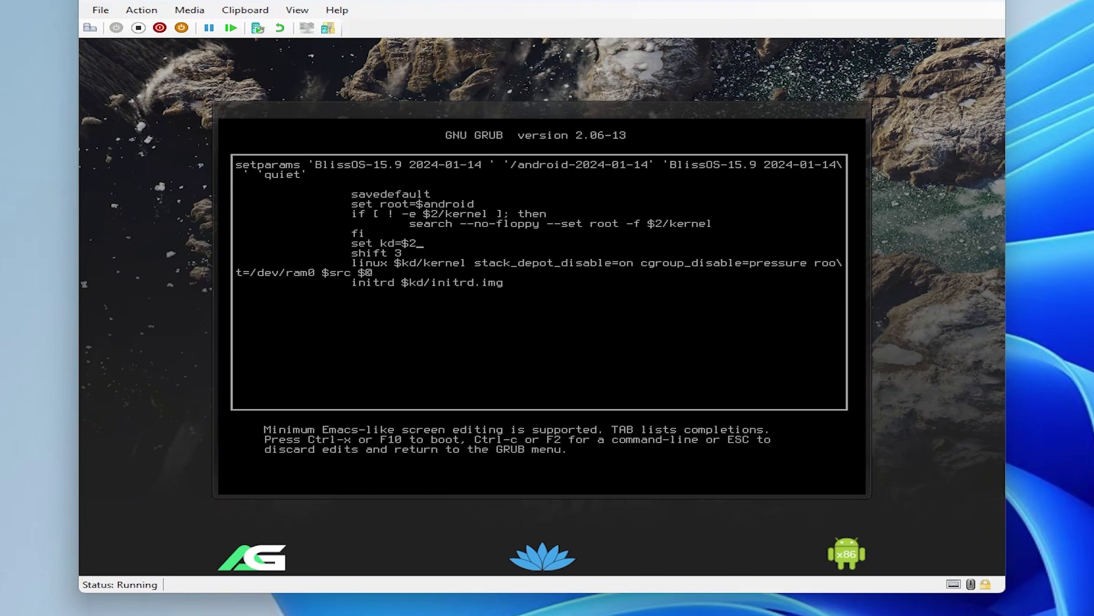
{"action": "key", "text": "Right"}
{"action": "key", "text": "Right"}
{"action": "key", "text": "Right"}
{"action": "key", "text": "Right"}
{"action": "key", "text": "Right"}
{"action": "key", "text": "Right"}
{"action": "key", "text": "Right"}
{"action": "key", "text": "Right"}
{"action": "key", "text": "Right"}
{"action": "type", "text": "nomodeset"}
{"action": "key", "text": "ctrl+x"}
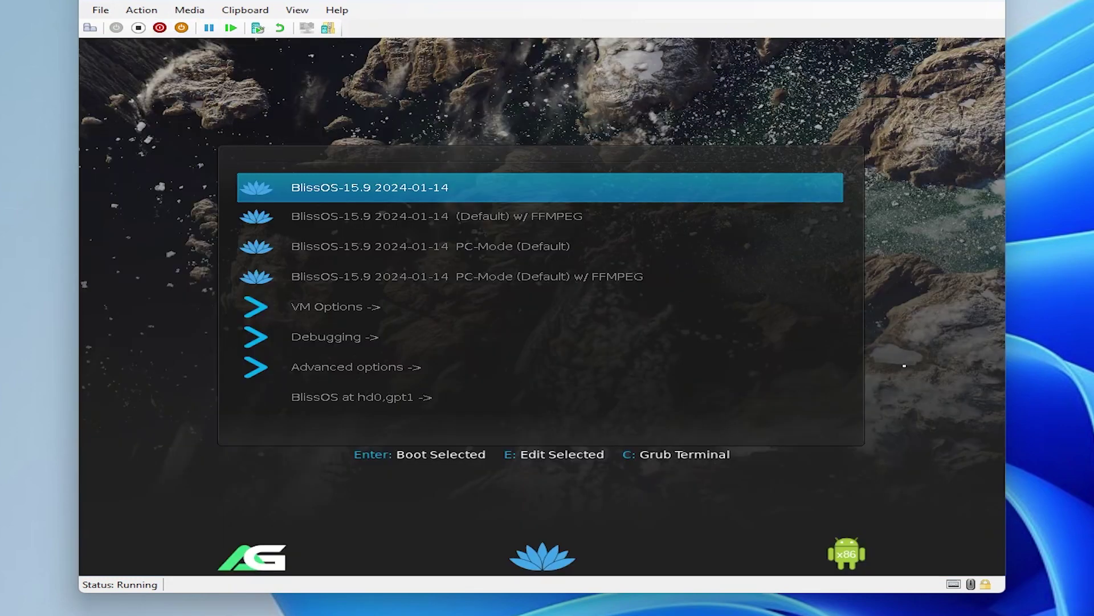
Boot the first Debugging entry into a shell and list partitions with blkid.
{"action": "key", "text": "Down"}
{"action": "key", "text": "Down"}
{"action": "key", "text": "Down"}
{"action": "key", "text": "Down"}
{"action": "key", "text": "Down"}
{"action": "key", "text": "Return"}
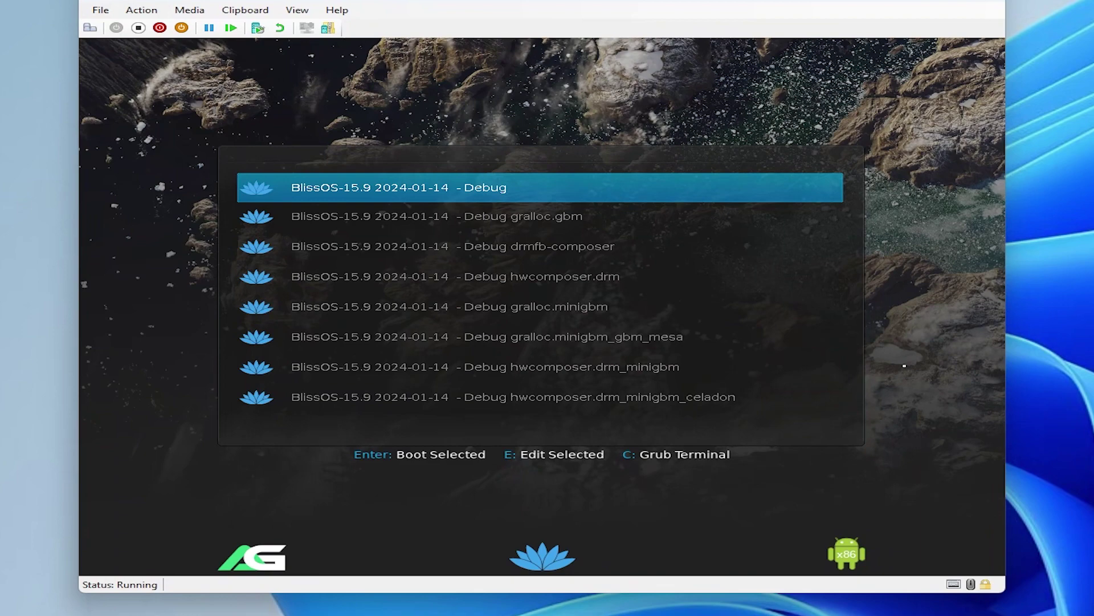
{"action": "key", "text": "Return"}
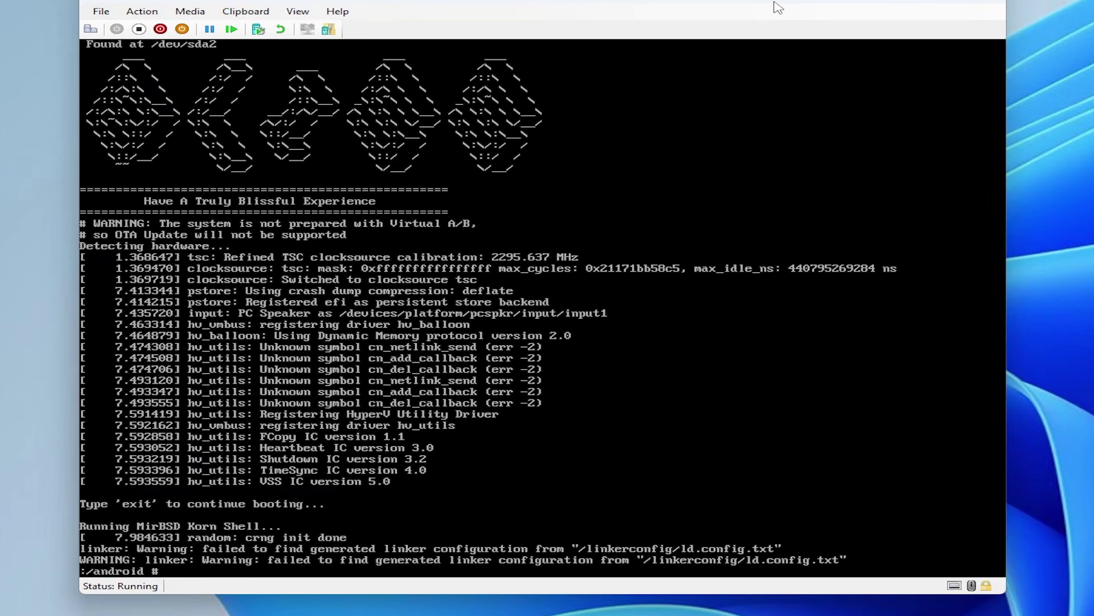
{"action": "type", "text": "blkid"}
{"action": "key", "text": "Return"}
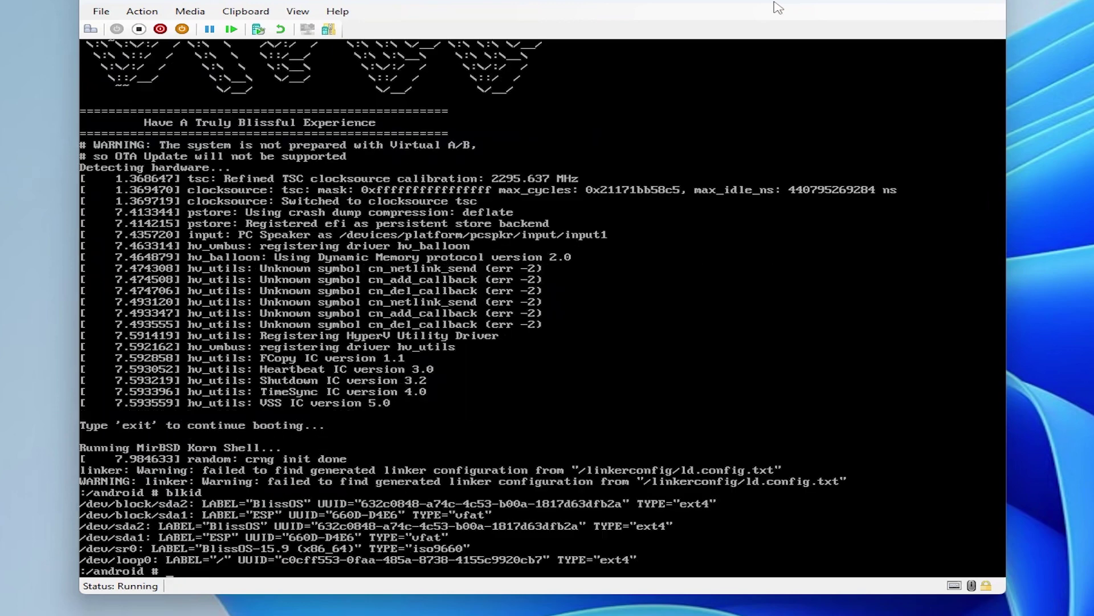
Mount the BlissOS partition /dev/sda2 at /mnt.
{"action": "type", "text": "mount [   51.516391] hv_balloon: Max. dynamic memory size: 1048576 MB"}
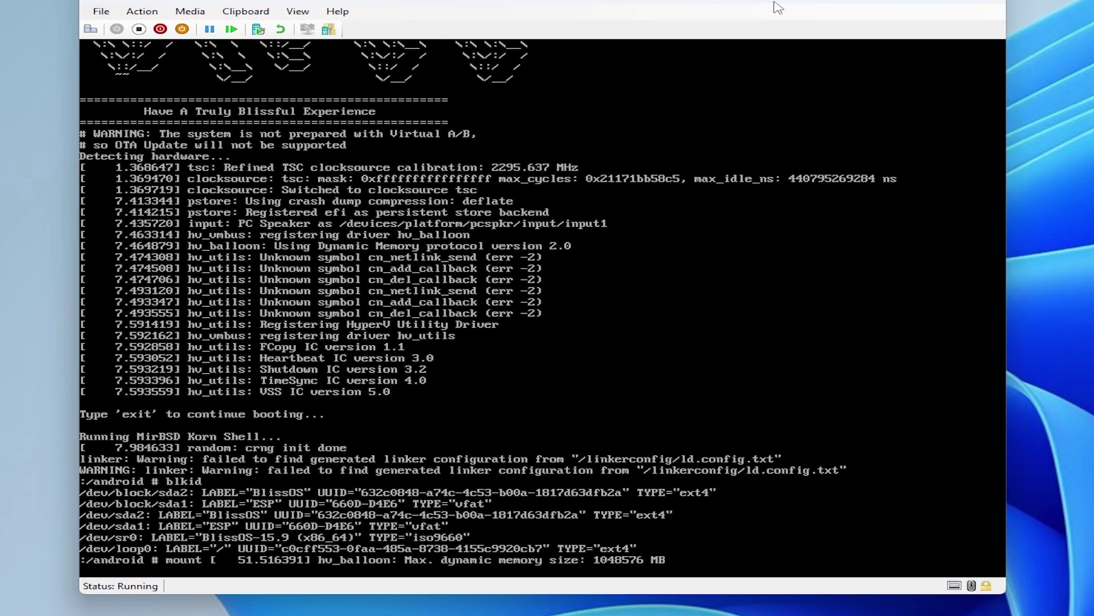
{"action": "type", "text": "mount /dev/sda2 /mnt"}
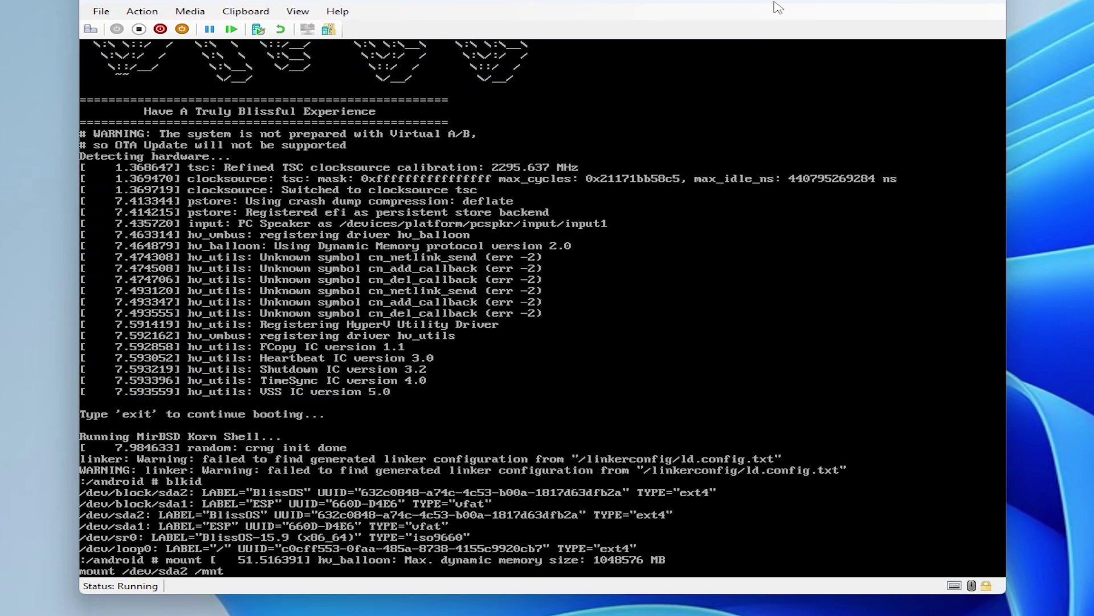
{"action": "key", "text": "BackSpace"}
{"action": "key", "text": "BackSpace"}
{"action": "key", "text": "BackSpace"}
{"action": "key", "text": "BackSpace"}
{"action": "key", "text": "BackSpace"}
{"action": "key", "text": "BackSpace"}
{"action": "key", "text": "BackSpace"}
{"action": "key", "text": "BackSpace"}
{"action": "key", "text": "BackSpace"}
{"action": "key", "text": "BackSpace"}
{"action": "key", "text": "BackSpace"}
{"action": "key", "text": "BackSpace"}
{"action": "key", "text": "BackSpace"}
{"action": "key", "text": "BackSpace"}
{"action": "key", "text": "BackSpace"}
{"action": "key", "text": "BackSpace"}
{"action": "key", "text": "BackSpace"}
{"action": "key", "text": "BackSpace"}
{"action": "key", "text": "BackSpace"}
{"action": "key", "text": "BackSpace"}
{"action": "key", "text": "Return"}
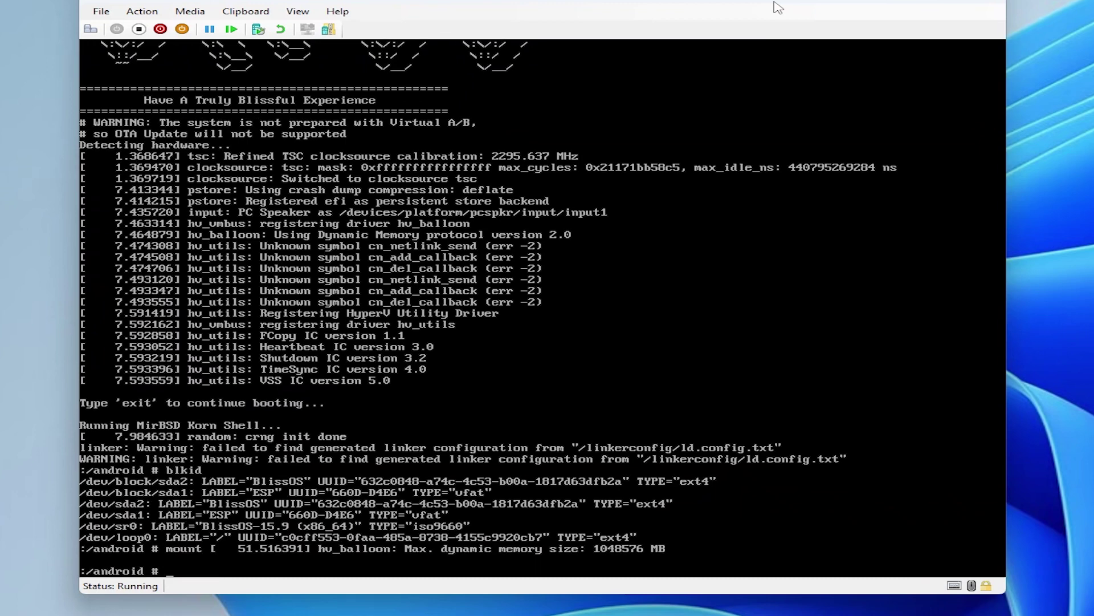
Go into /mnt/boot/grub, listing each folder to find android.cfg.
{"action": "type", "text": "cd /mnt"}
{"action": "key", "text": "Return"}
{"action": "type", "text": "ls"}
{"action": "key", "text": "Return"}
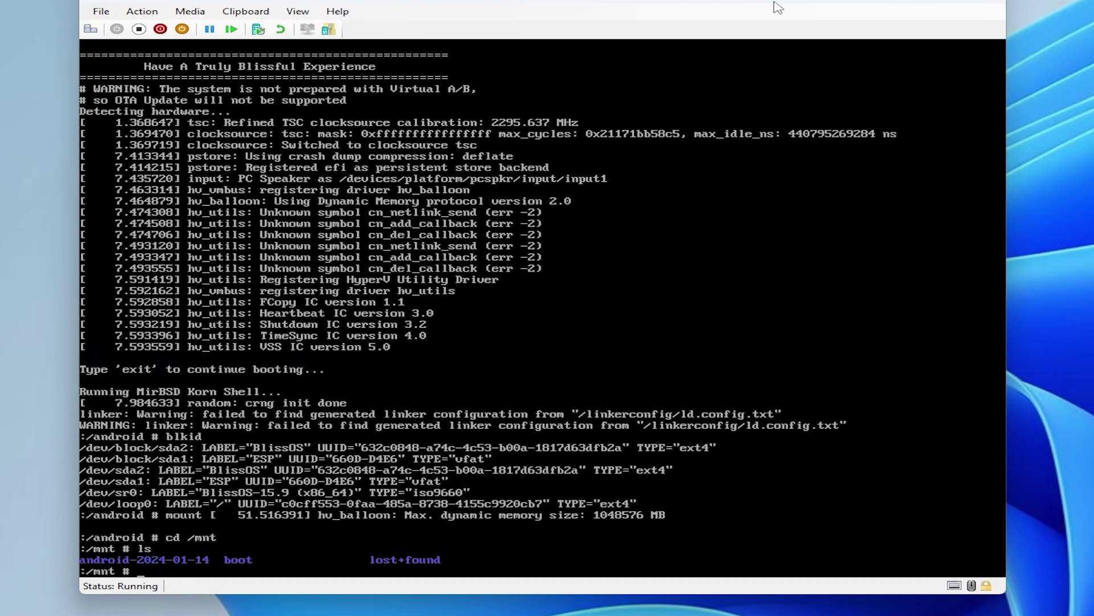
{"action": "type", "text": "cd boot"}
{"action": "key", "text": "Return"}
{"action": "type", "text": "ls"}
{"action": "key", "text": "Return"}
{"action": "type", "text": "c"}
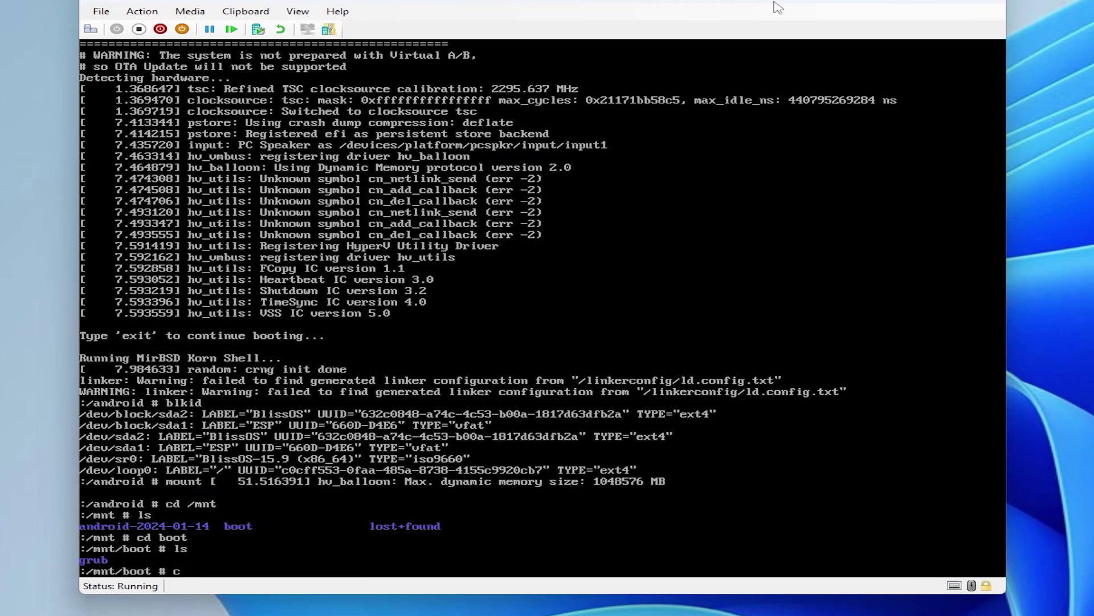
{"action": "type", "text": "d grub/"}
{"action": "key", "text": "Return"}
{"action": "type", "text": "ls"}
{"action": "key", "text": "Return"}
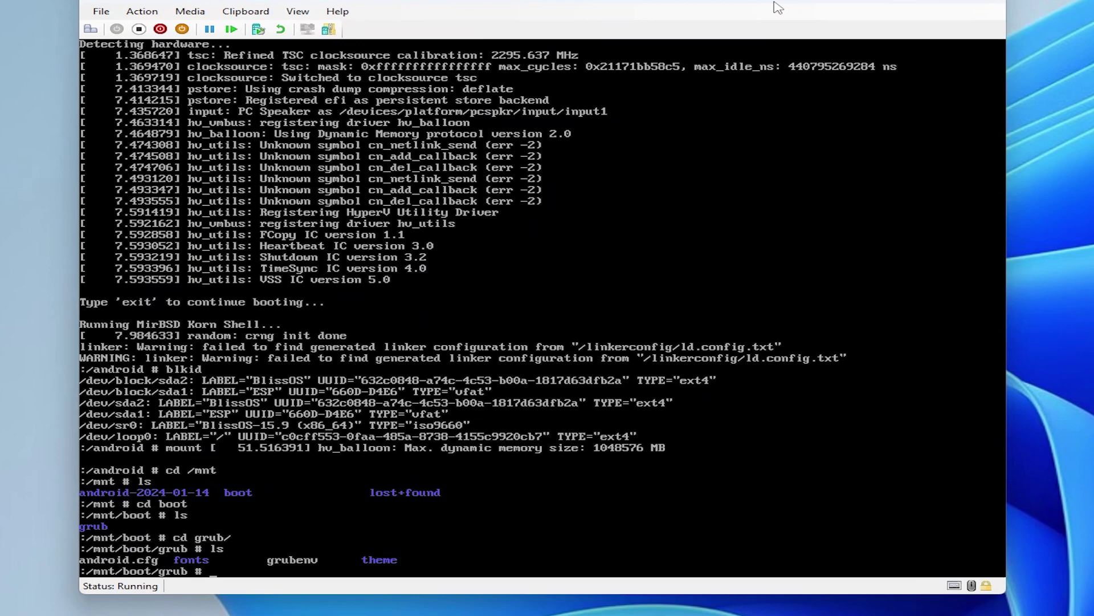
Append nomodeset to the linux kernel line of android.cfg in vi and save with :wq.
{"action": "type", "text": "vi android.cfg"}
{"action": "key", "text": "Return"}
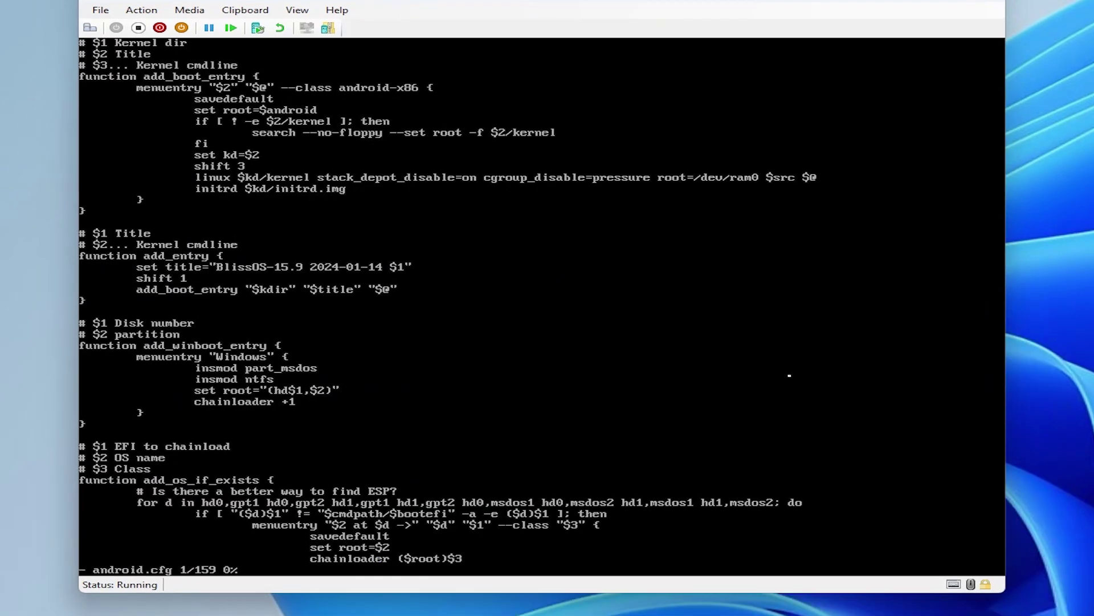
{"action": "key", "text": "Down"}
{"action": "key", "text": "Down"}
{"action": "key", "text": "Down"}
{"action": "key", "text": "Down"}
{"action": "key", "text": "Down"}
{"action": "key", "text": "Down"}
{"action": "key", "text": "Down"}
{"action": "key", "text": "Down"}
{"action": "key", "text": "Down"}
{"action": "key", "text": "Down"}
{"action": "key", "text": "Down"}
{"action": "key", "text": "i"}
{"action": "type", "text": "nomodeset"}
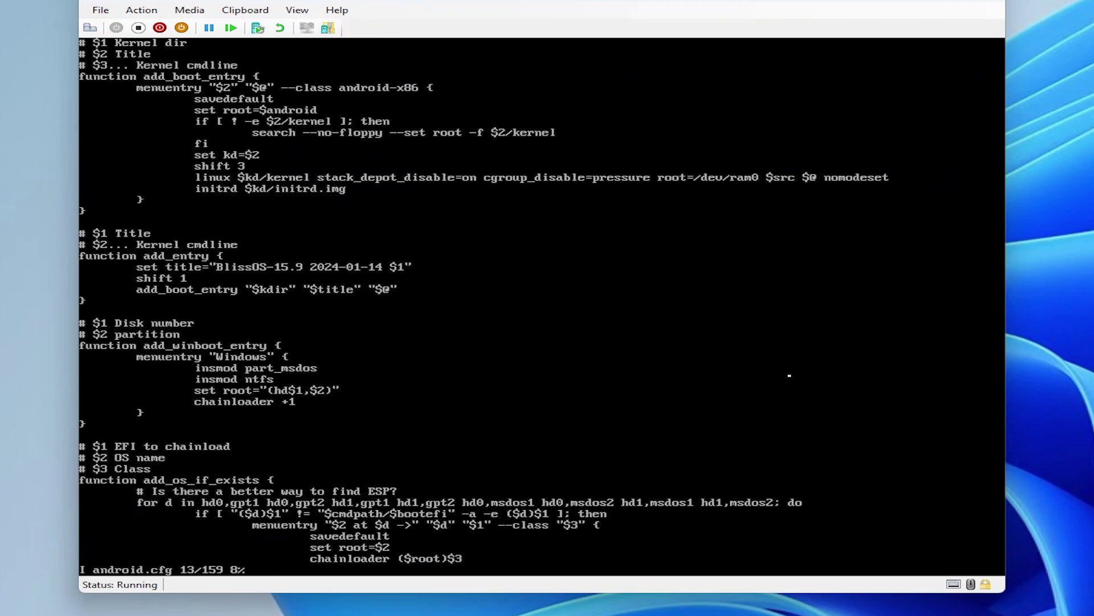
{"action": "key", "text": "Escape"}
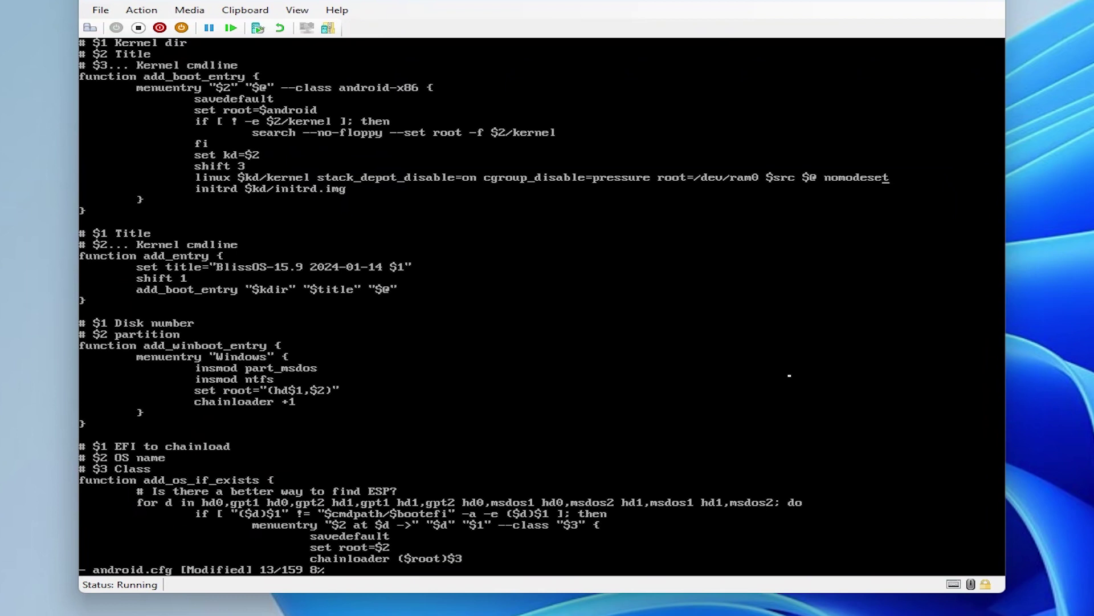
{"action": "type", "text": ":wq"}
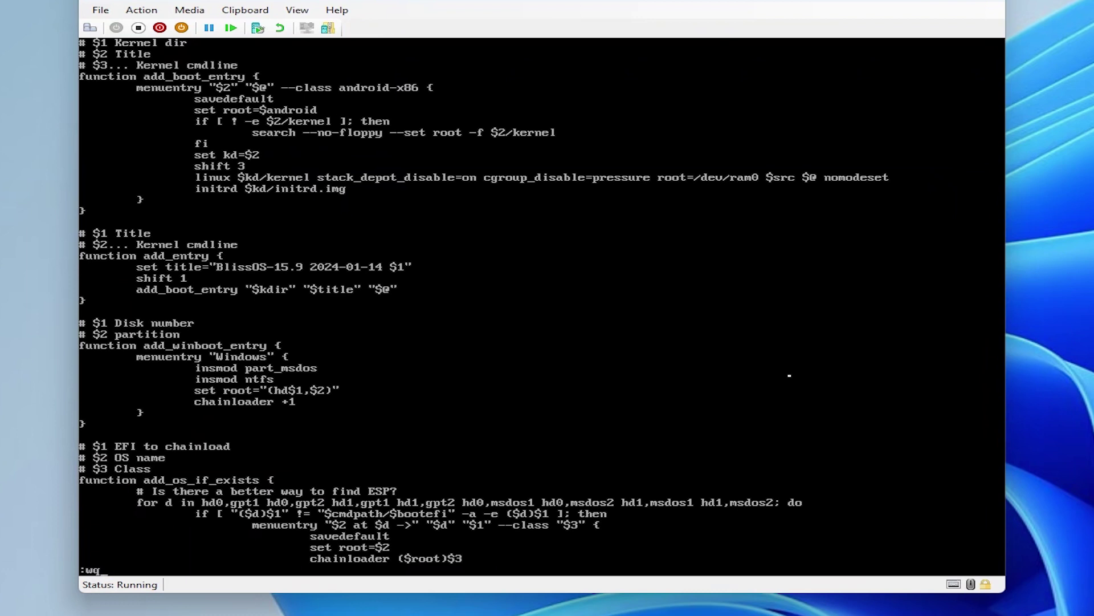
{"action": "key", "text": "Return"}
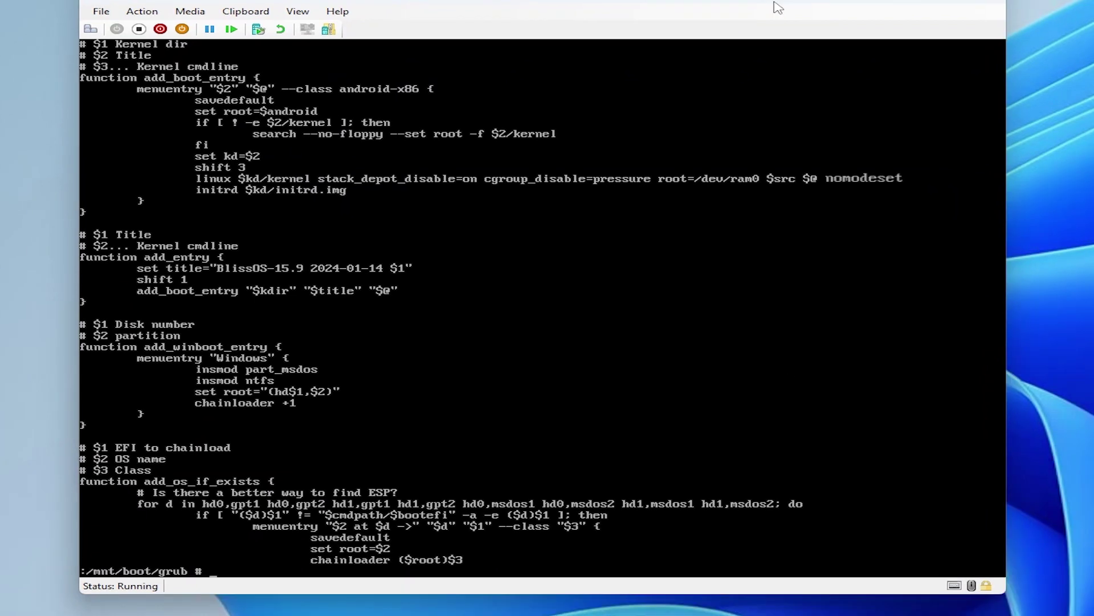
Change to the root folder and attempt umount /mnt, which fails as device busy.
{"action": "type", "text": "cd /"}
{"action": "key", "text": "Return"}
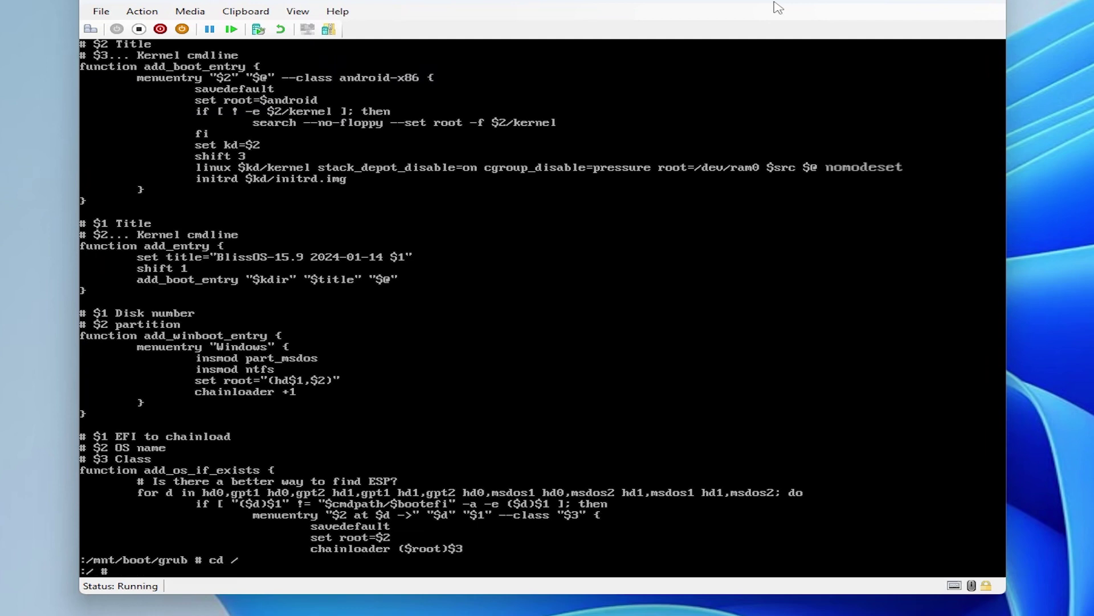
{"action": "type", "text": "umount /mnt"}
{"action": "key", "text": "Return"}
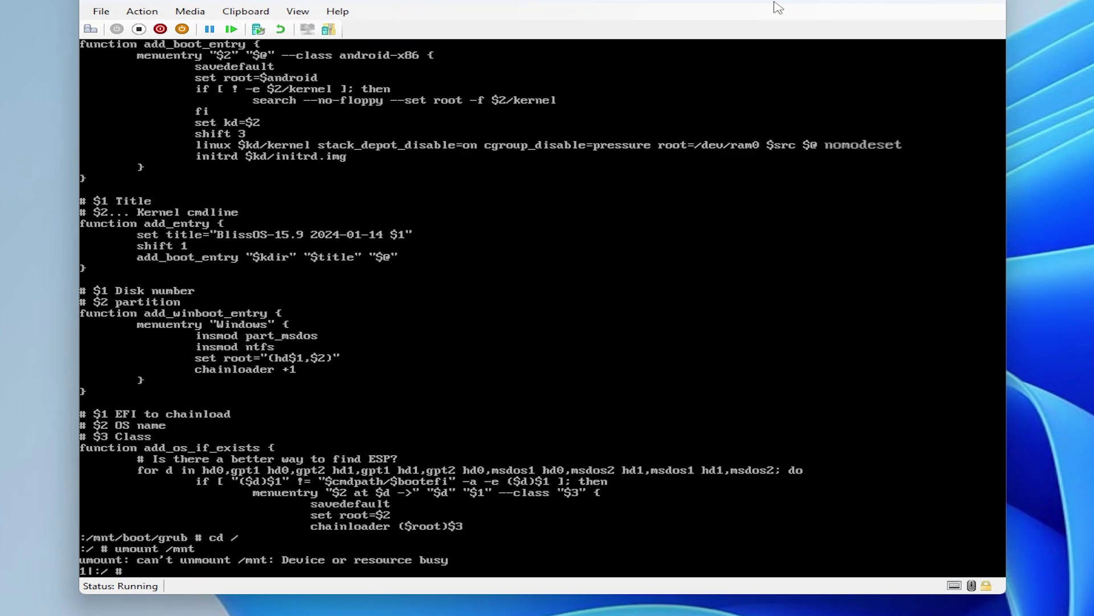
Reset the VM and boot the first BlissOS-15.9 entry to the Hi there screen.
{"action": "left_click", "coordinate": [280, 29]}
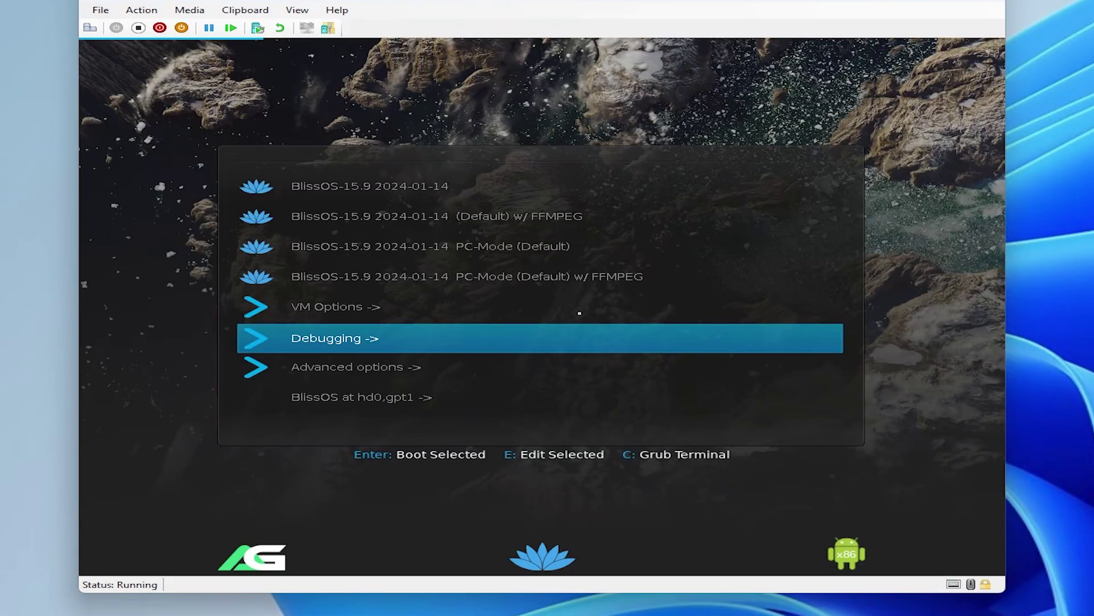
{"action": "key", "text": "Up"}
{"action": "key", "text": "Up"}
{"action": "key", "text": "Up"}
{"action": "key", "text": "Up"}
{"action": "key", "text": "Up"}
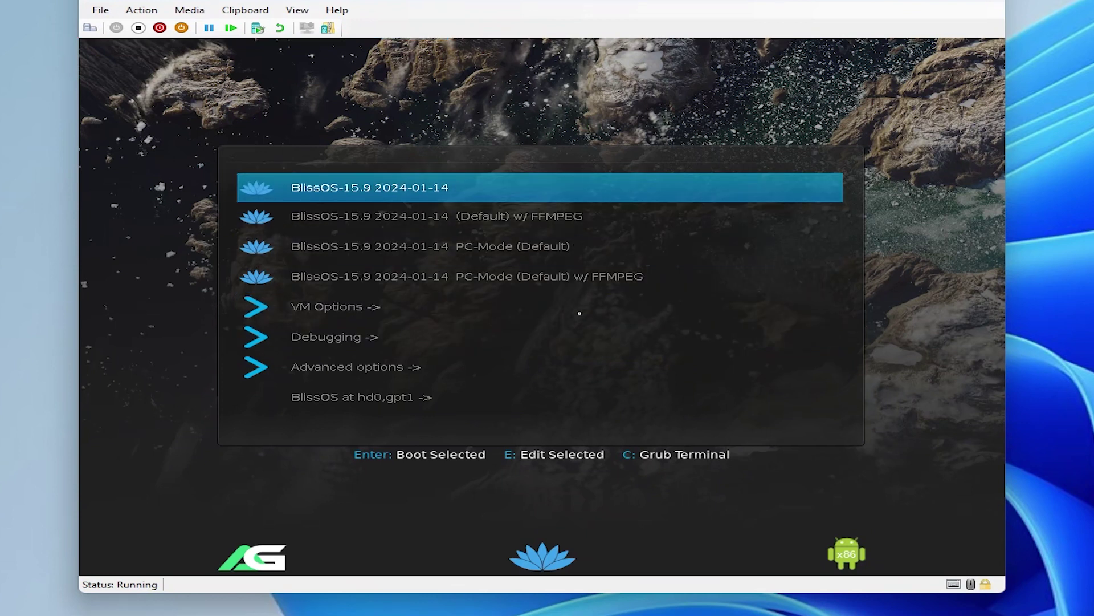
{"action": "key", "text": "Return"}
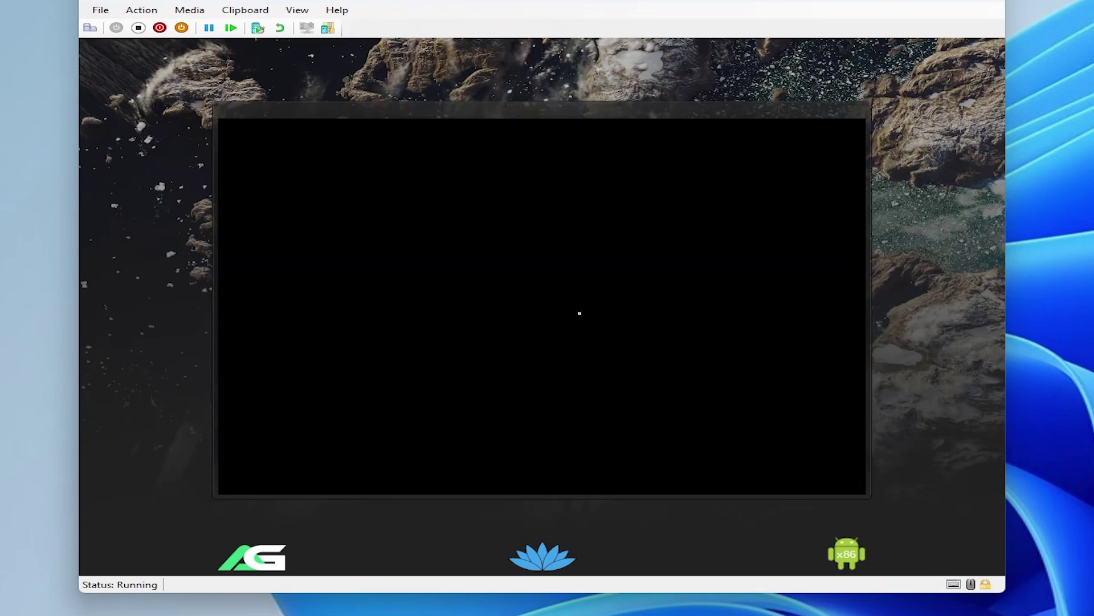